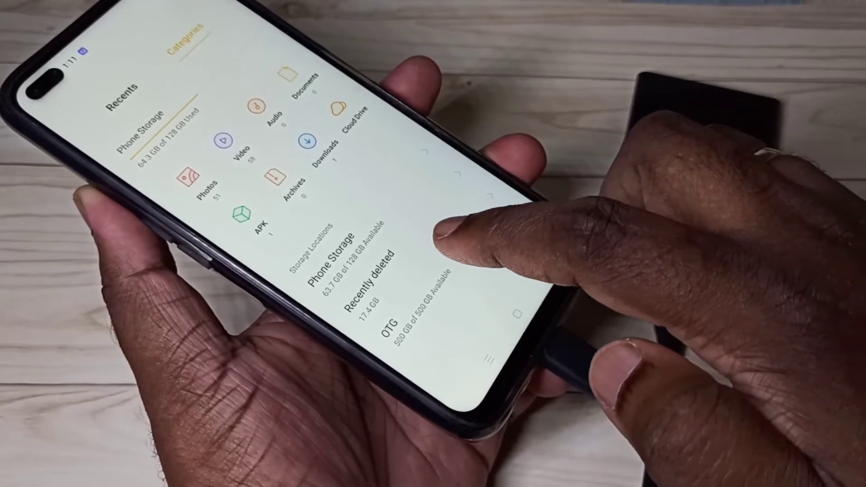
left_click(392, 327)
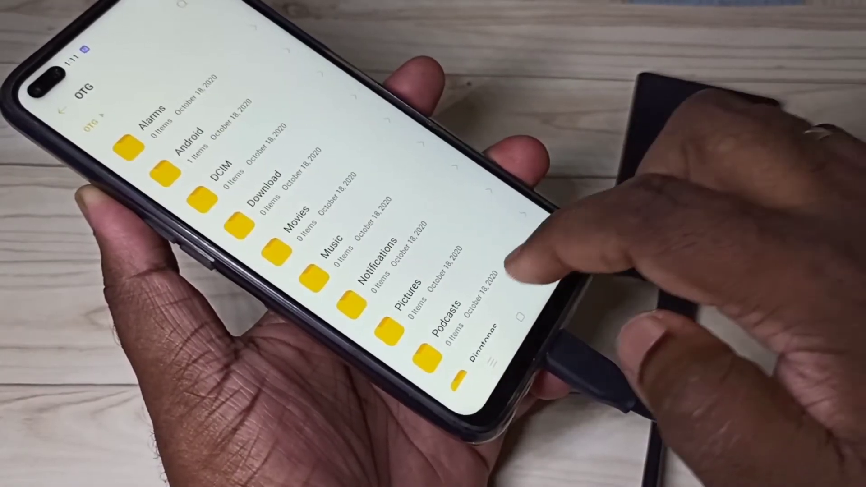
scroll(522, 261, "down", 5)
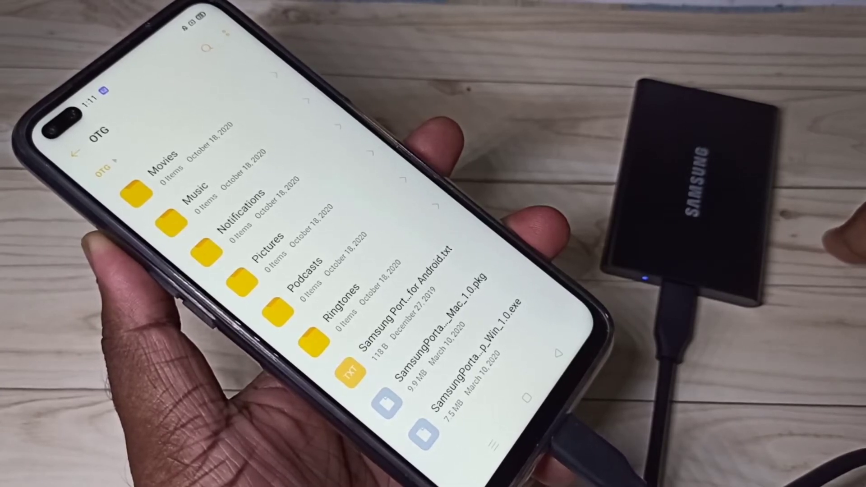
Step: Back out of the file manager to Additional settings, with OTG connection still enabled
left_click(558, 352)
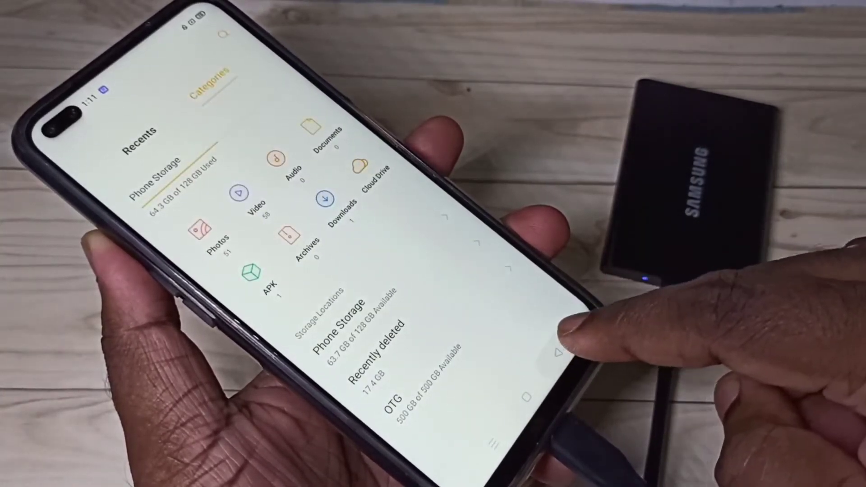
left_click(557, 352)
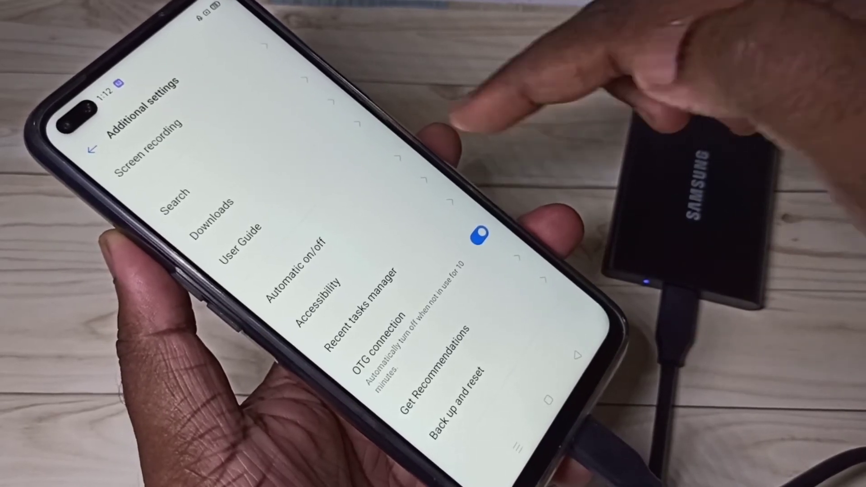
scroll(339, 236, "up", 3)
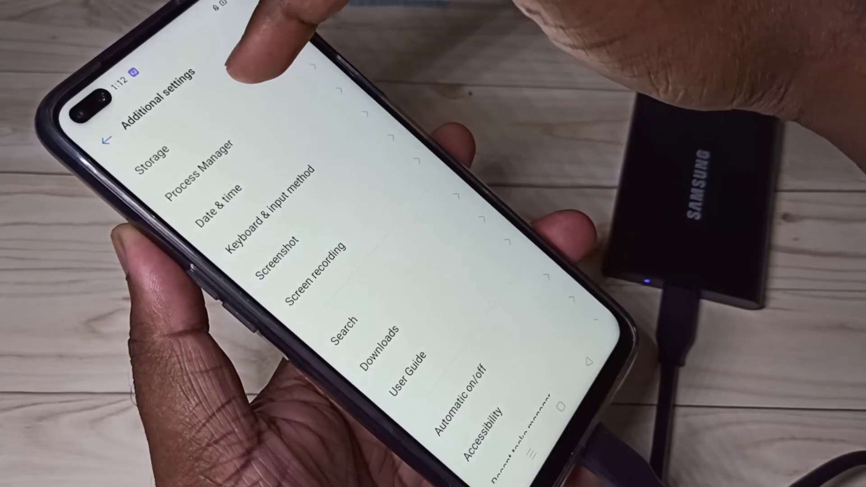
Step: Eject the T7 drive from its Storage details page
left_click(152, 159)
scroll(514, 189, "down", 2)
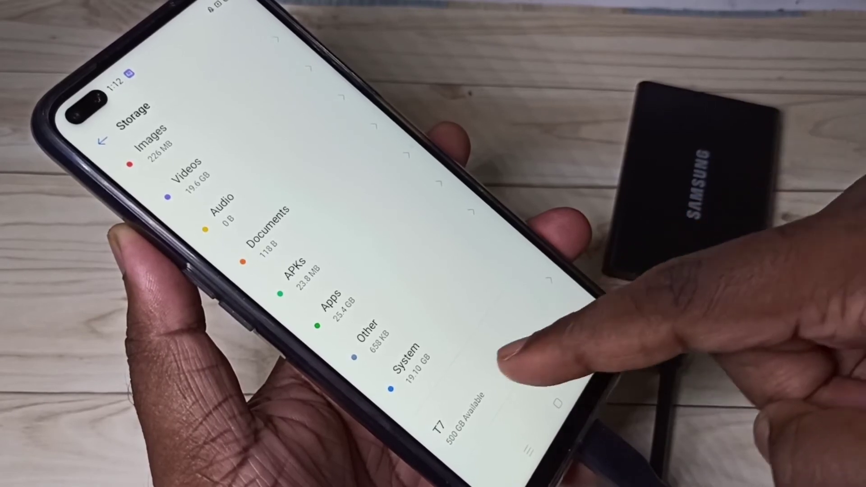
left_click(460, 426)
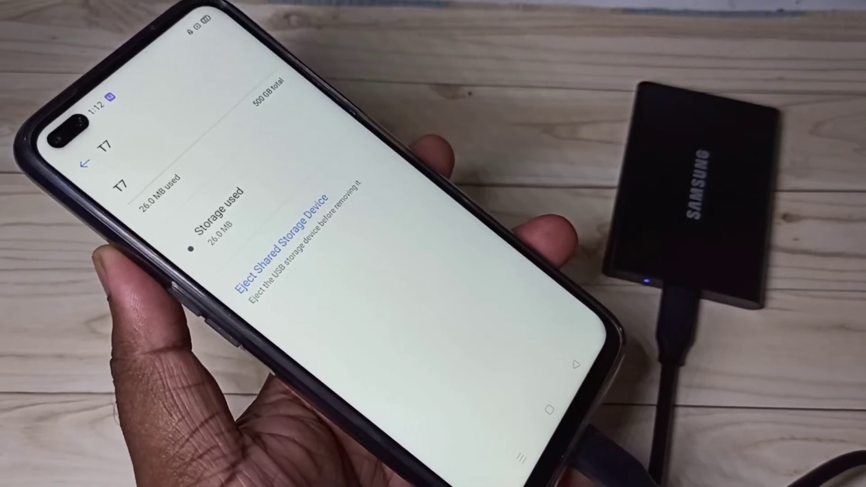
left_click(281, 243)
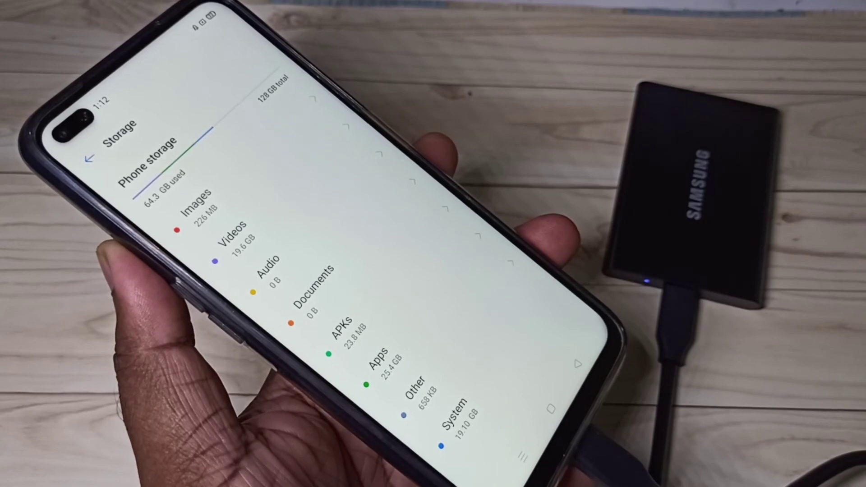
Step: Swipe away the recently used apps and return to the home screen
left_click(549, 409)
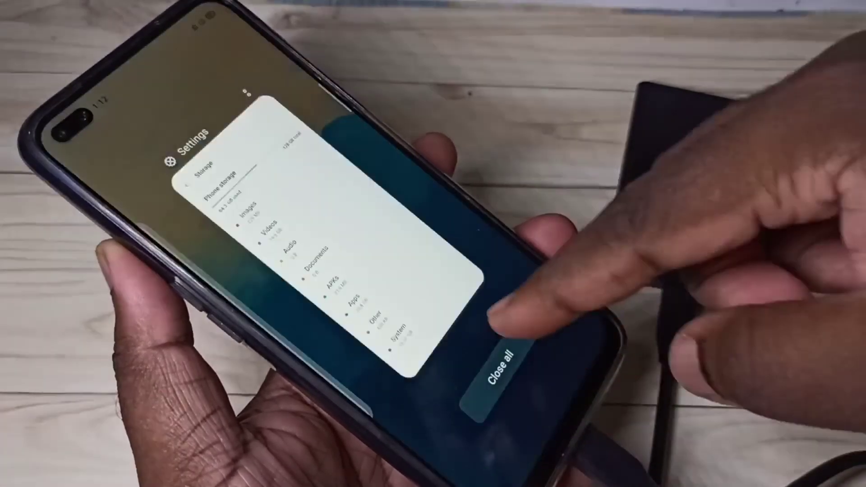
left_click_drag(433, 285, 223, 176)
left_click_drag(385, 250, 204, 155)
left_click(499, 368)
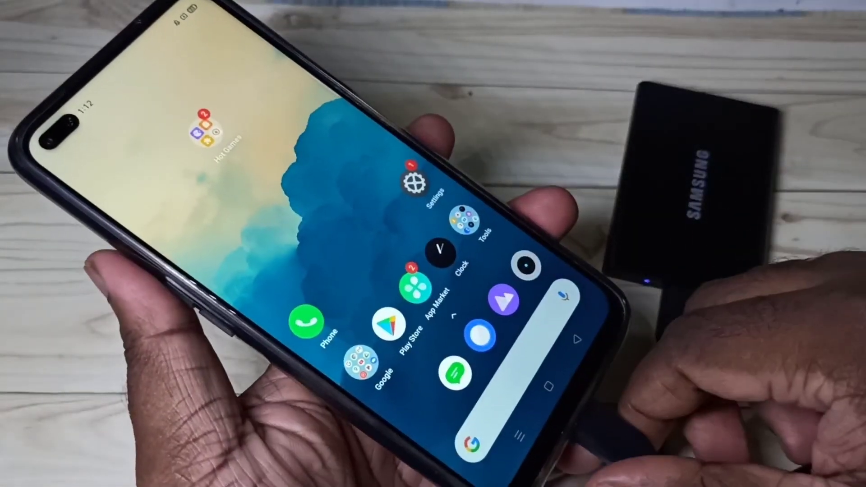